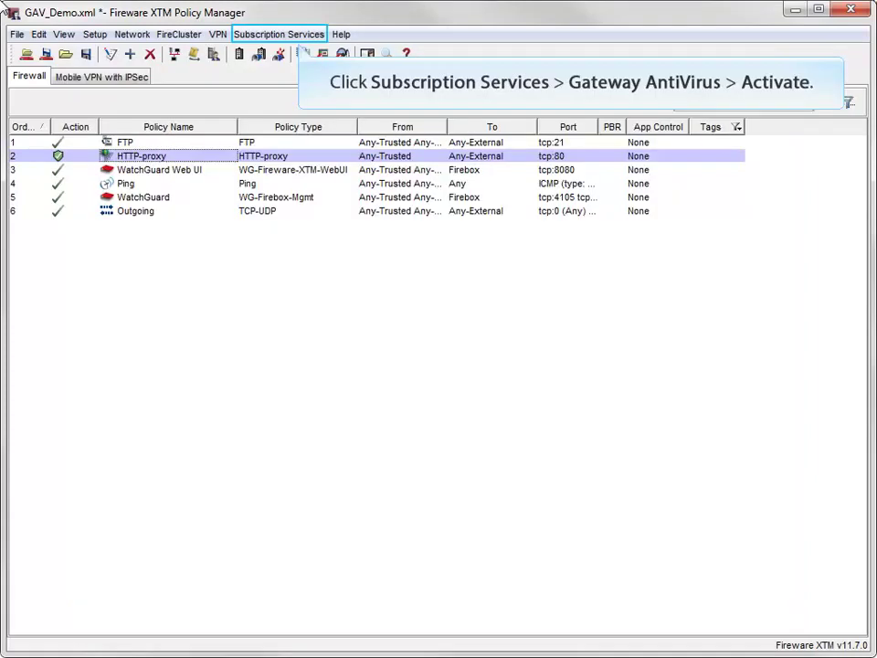
Run the Gateway AntiVirus activation wizard for the HTTP-proxy policy, with no extra proxy policies, continuing to central configuration.
left_click(278, 41)
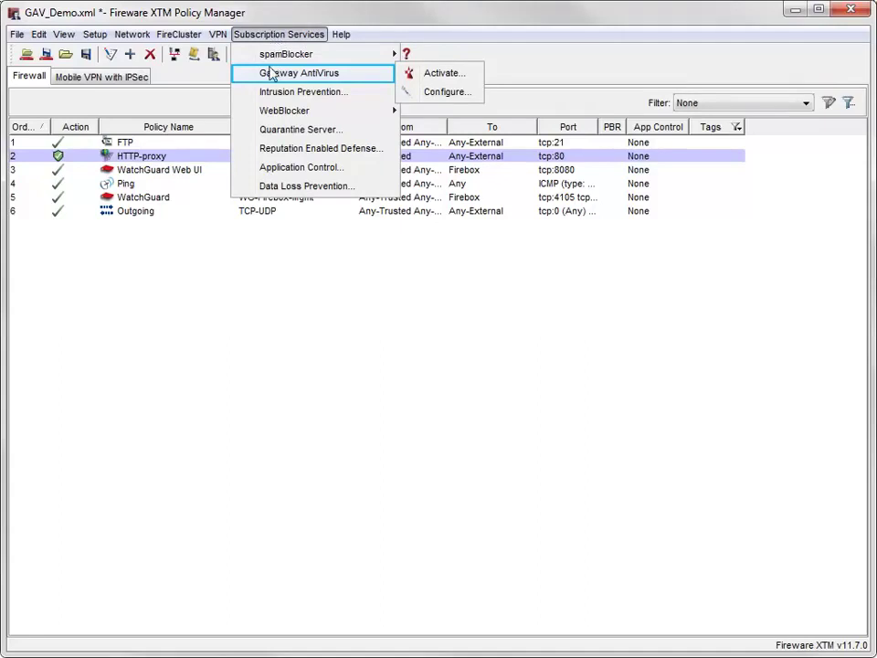
key("Right")
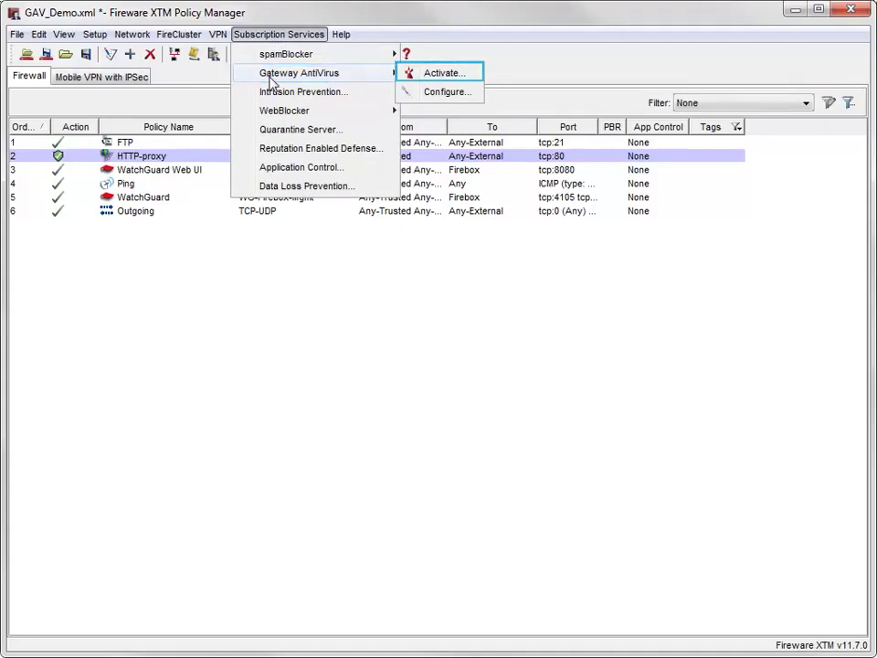
left_click(406, 80)
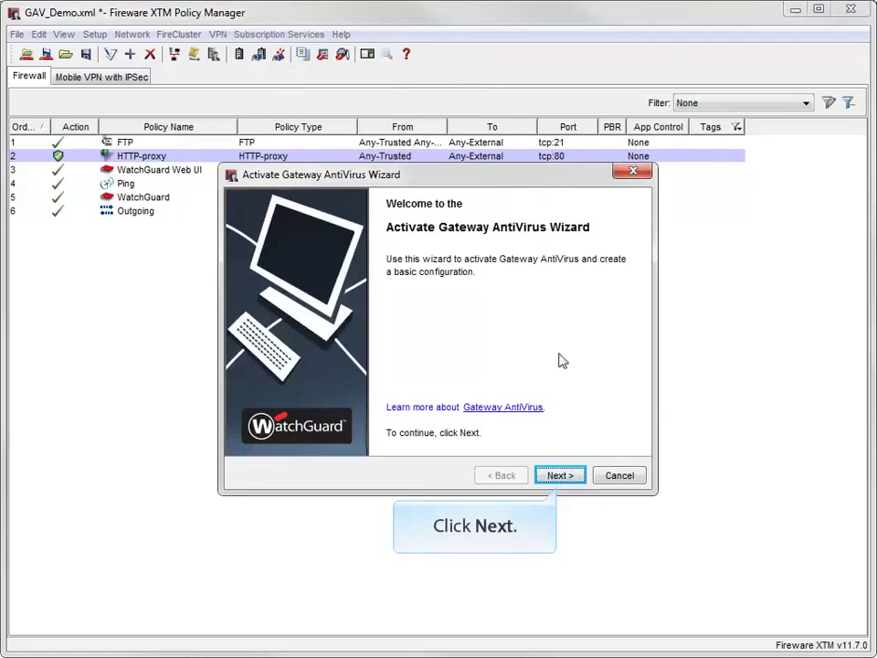
left_click(562, 477)
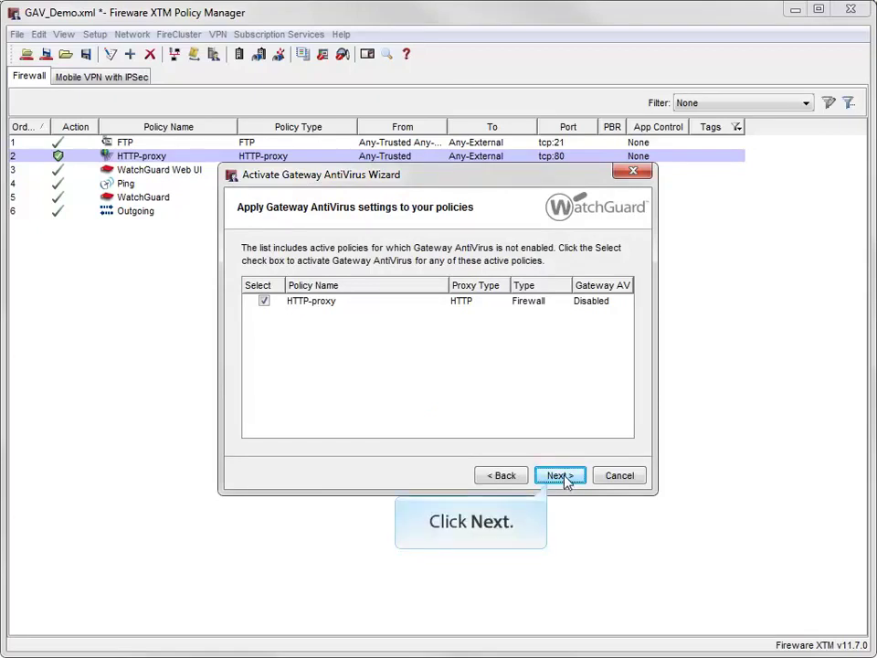
left_click(565, 479)
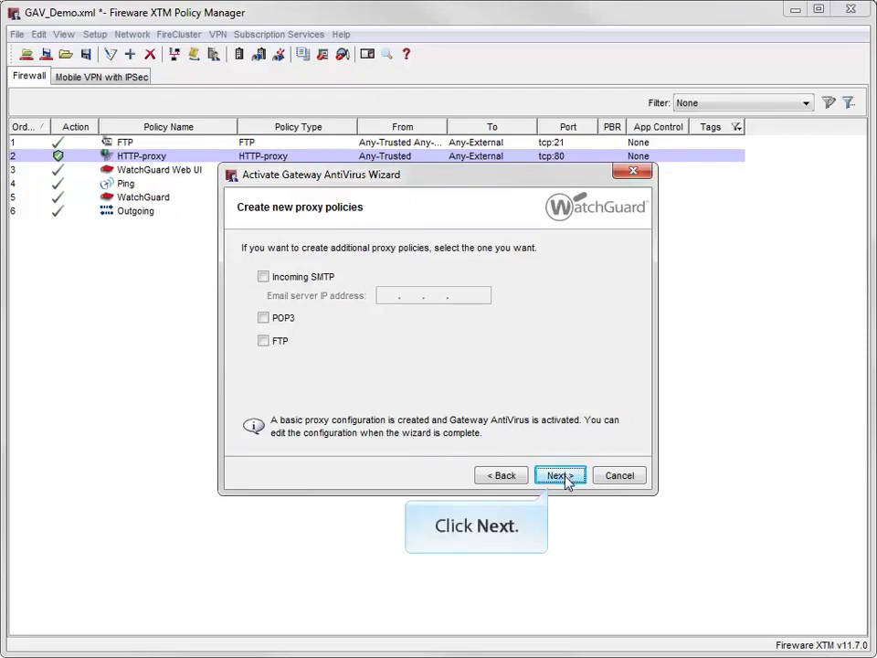
left_click(559, 475)
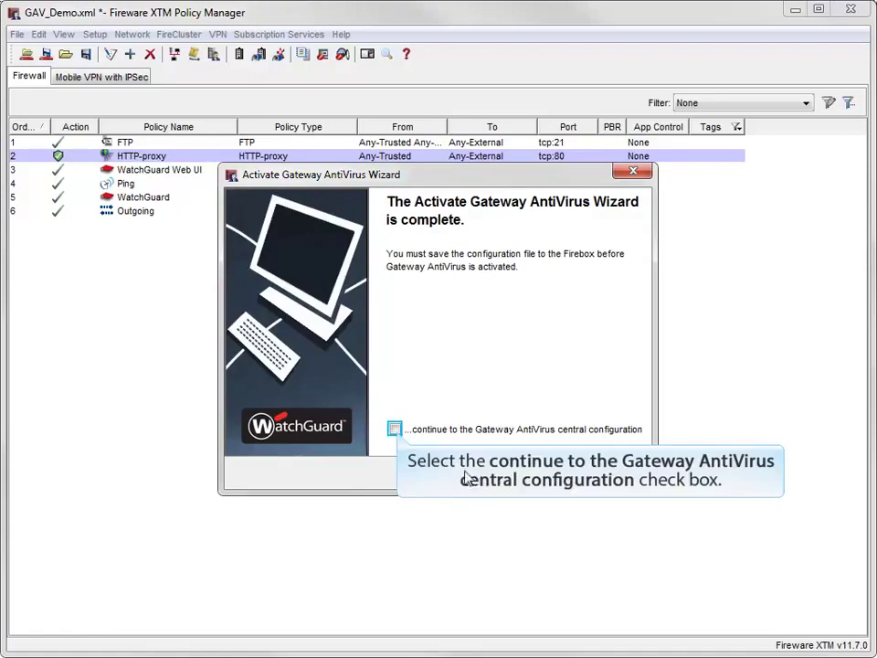
left_click(396, 428)
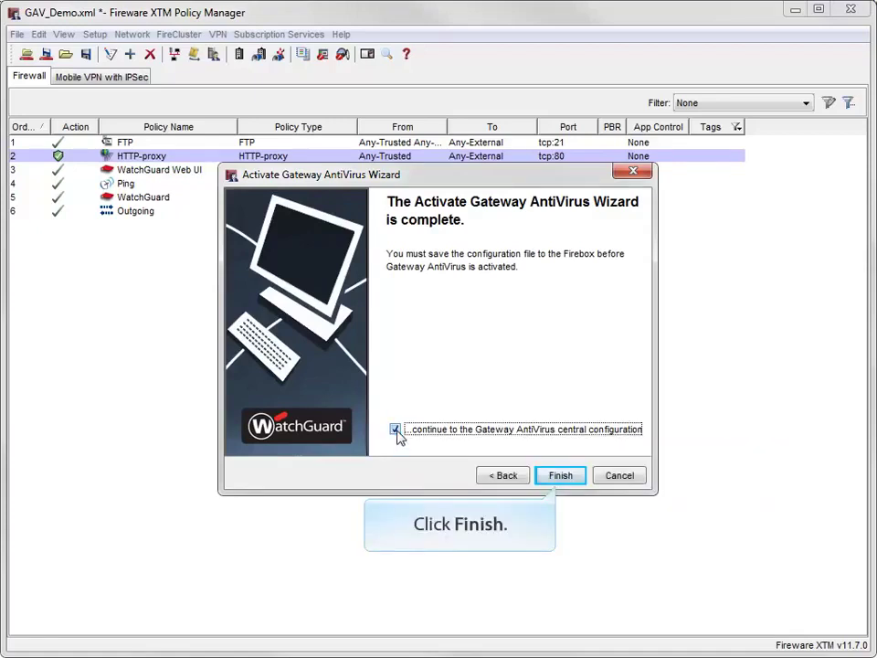
Finish the activation wizard and select the HTTP-proxy policy in the Gateway AntiVirus dialog.
left_click(544, 478)
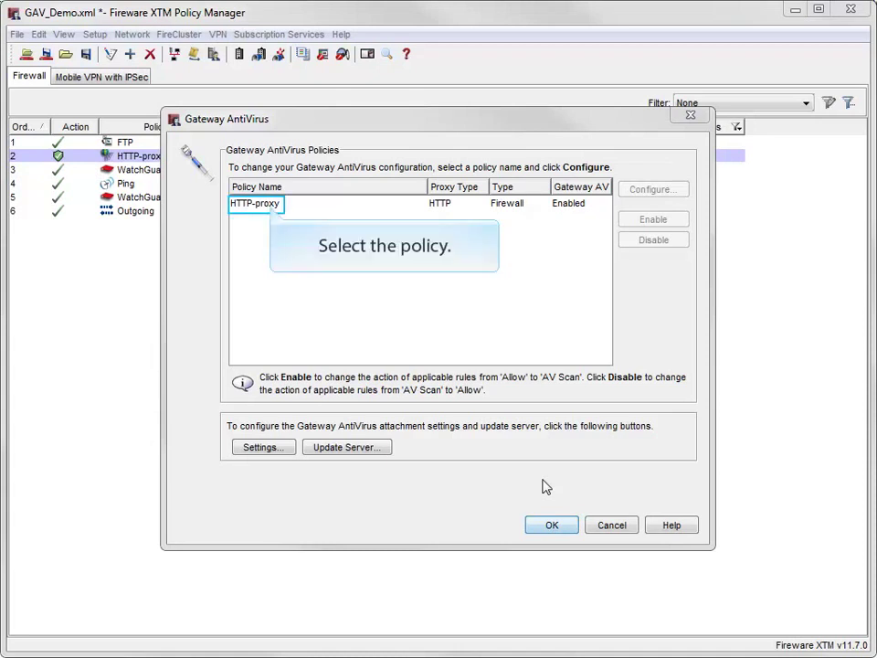
left_click(269, 203)
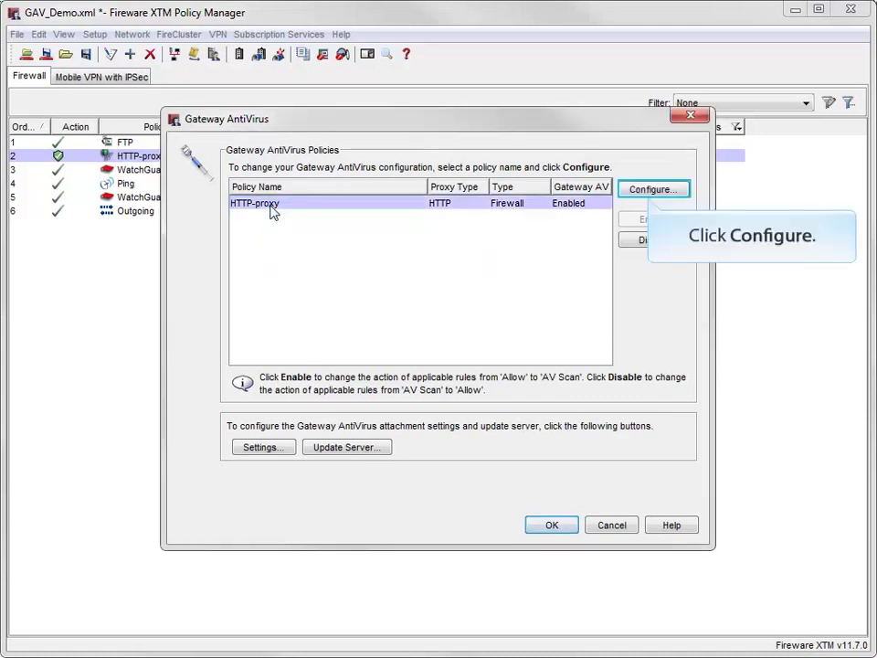
In HTTP-proxy's antivirus configuration, set the URL Paths None matched action to Allow.
left_click(624, 194)
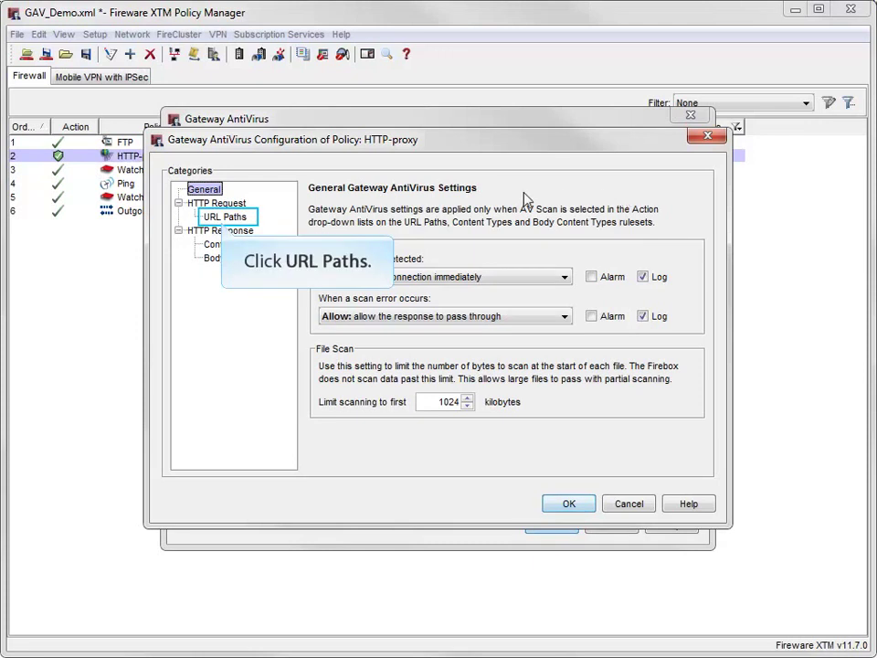
left_click(246, 222)
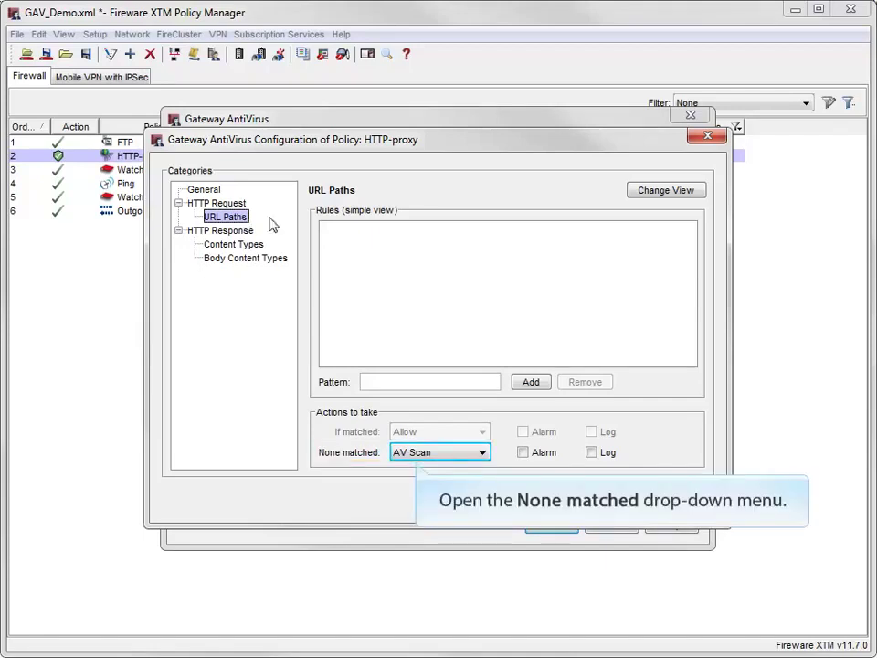
left_click(483, 452)
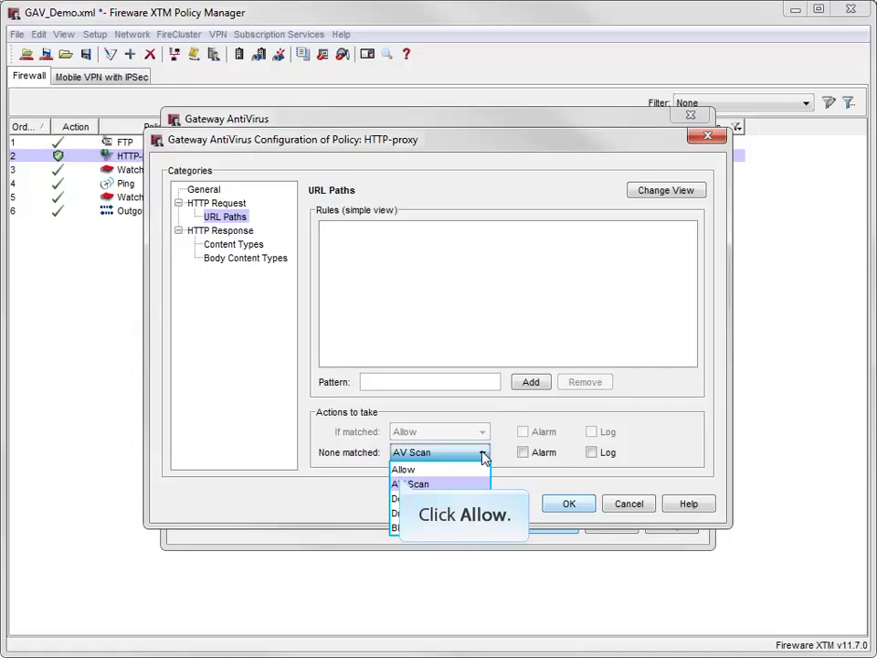
left_click(403, 470)
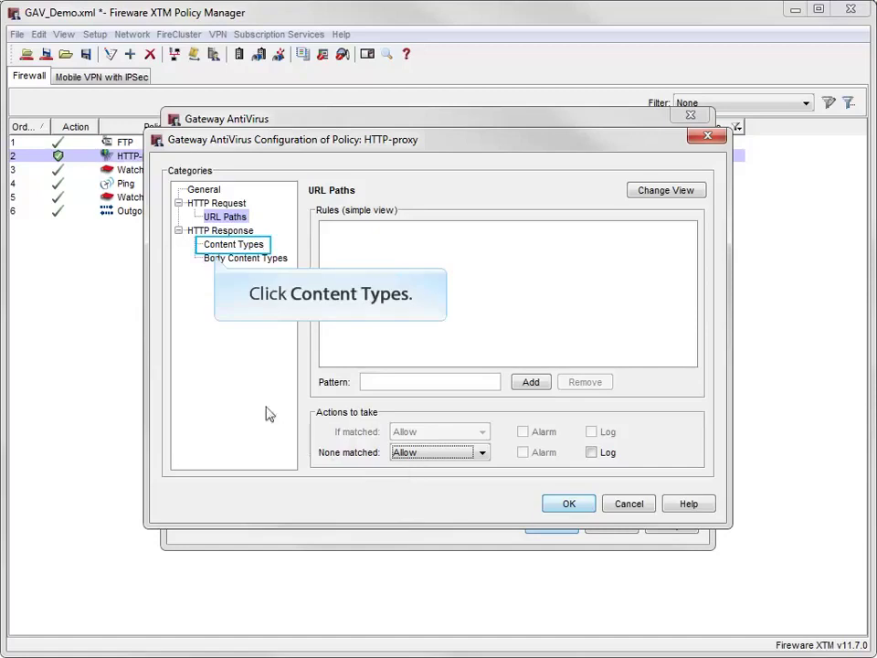
Show the Content Types antivirus rules in the advanced table view.
left_click(230, 245)
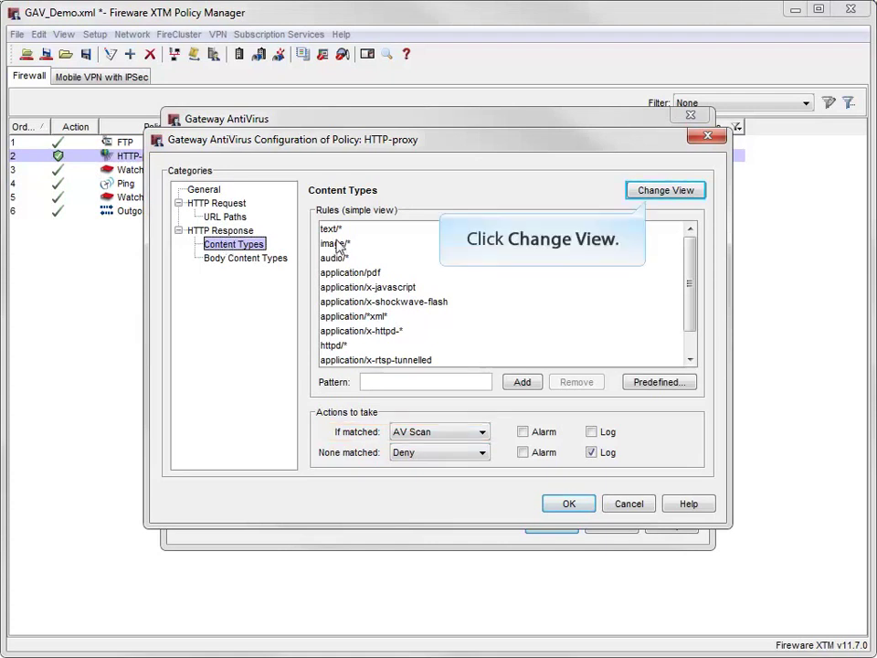
left_click(659, 192)
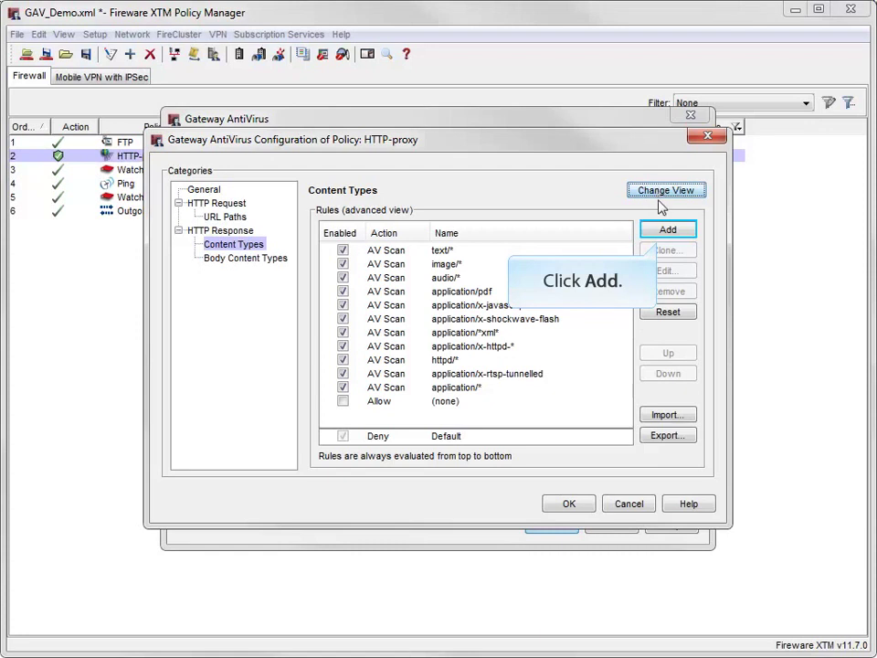
Add a content type rule named Text/Plain, matching pattern Text/Plain, with action Allow.
left_click(663, 232)
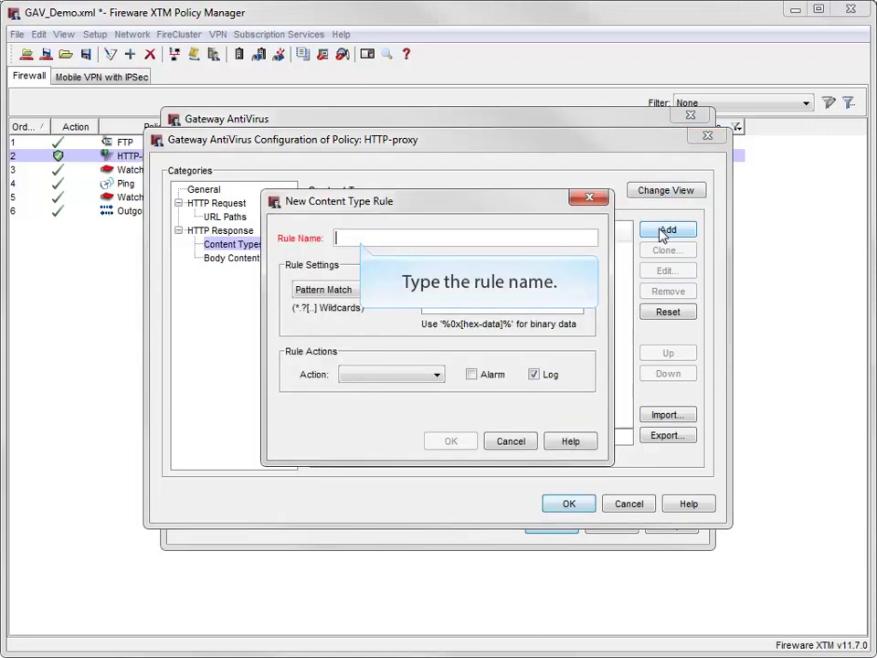
type("T")
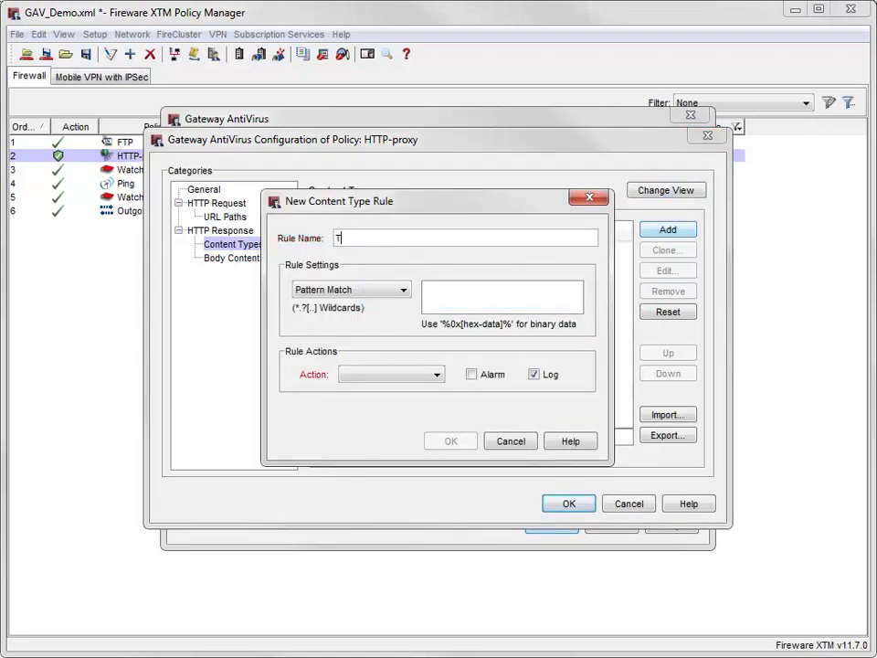
type("ext/Plain")
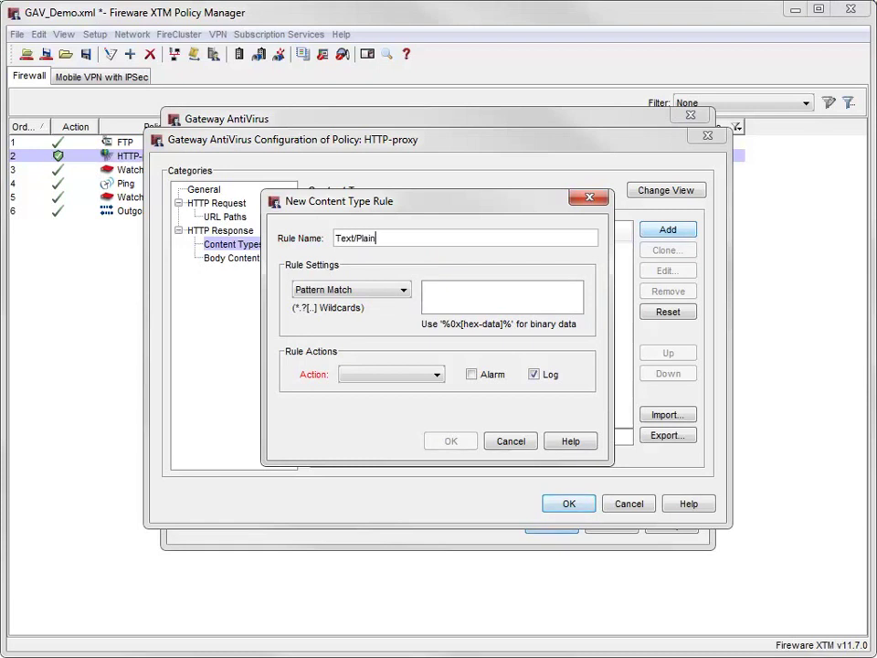
key("Tab")
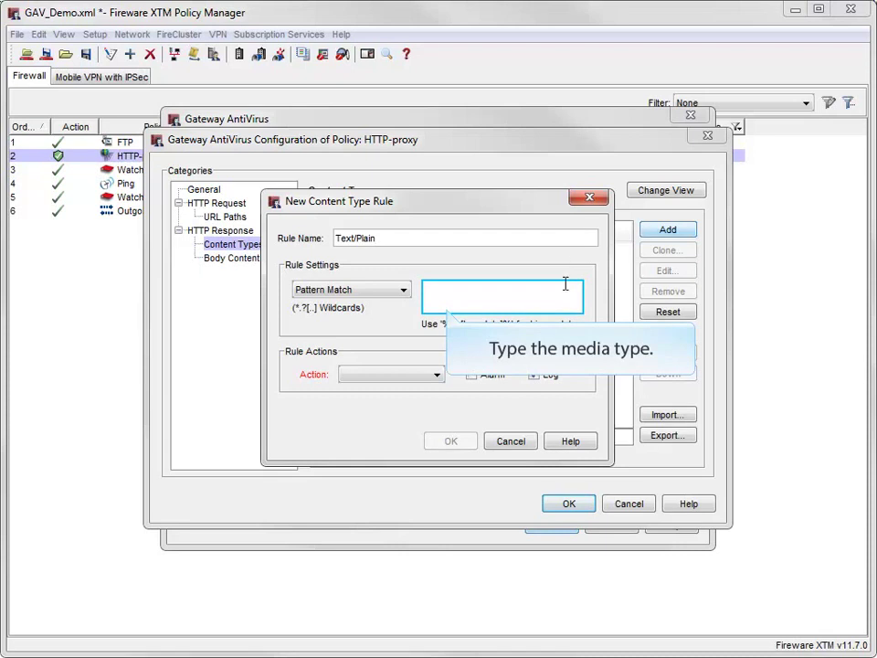
type("Text/P")
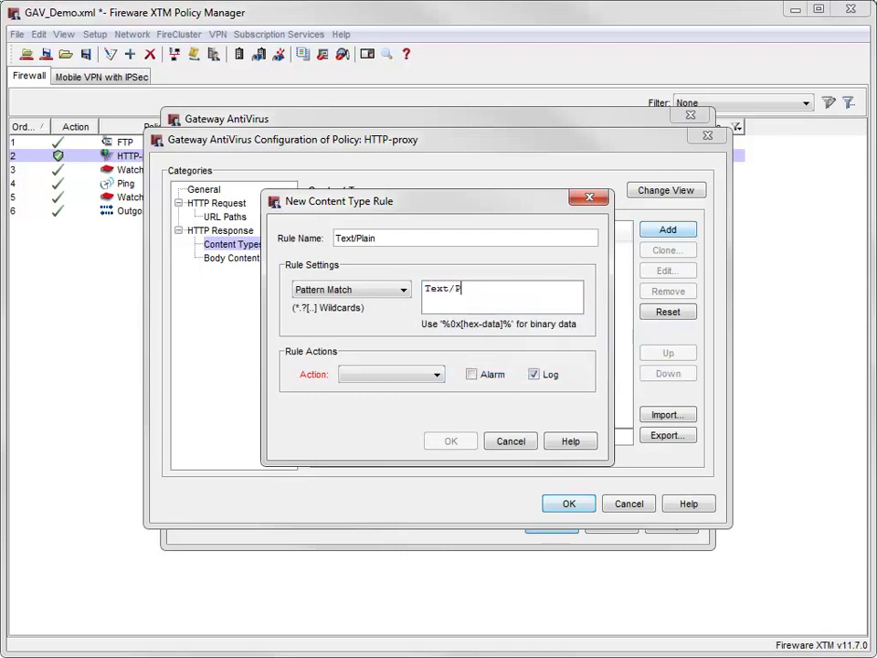
type("lain")
key("Tab")
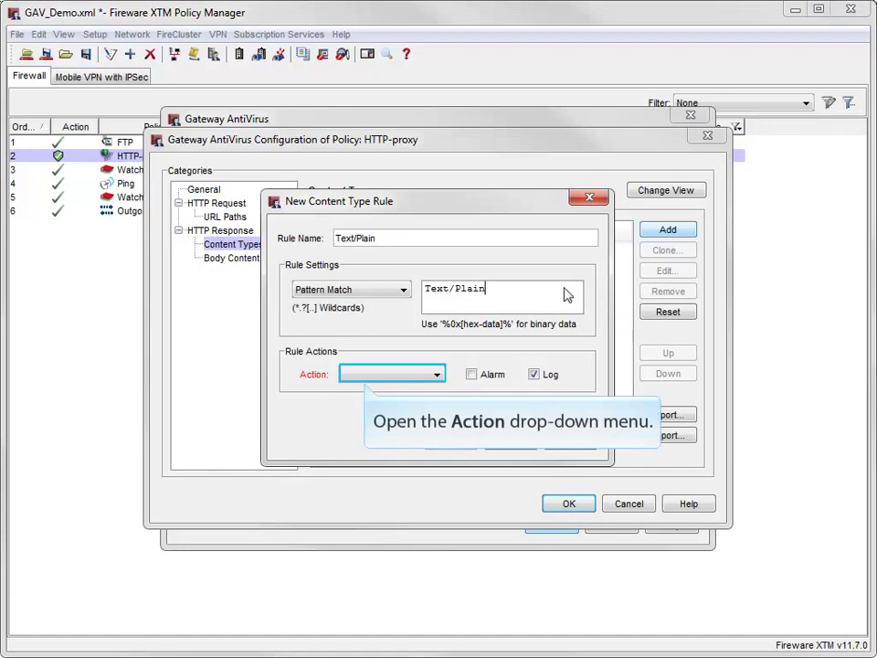
left_click(438, 374)
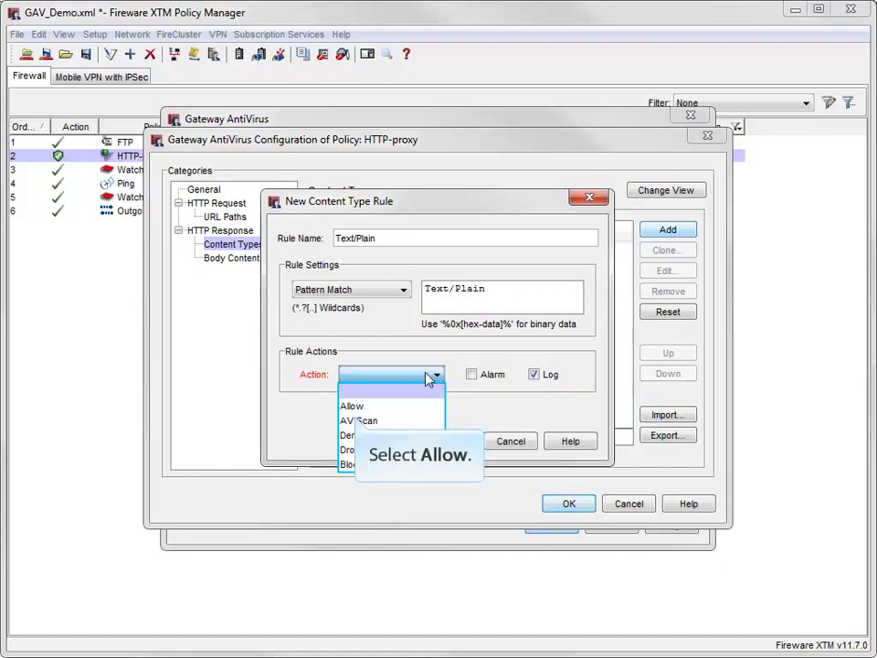
left_click(355, 406)
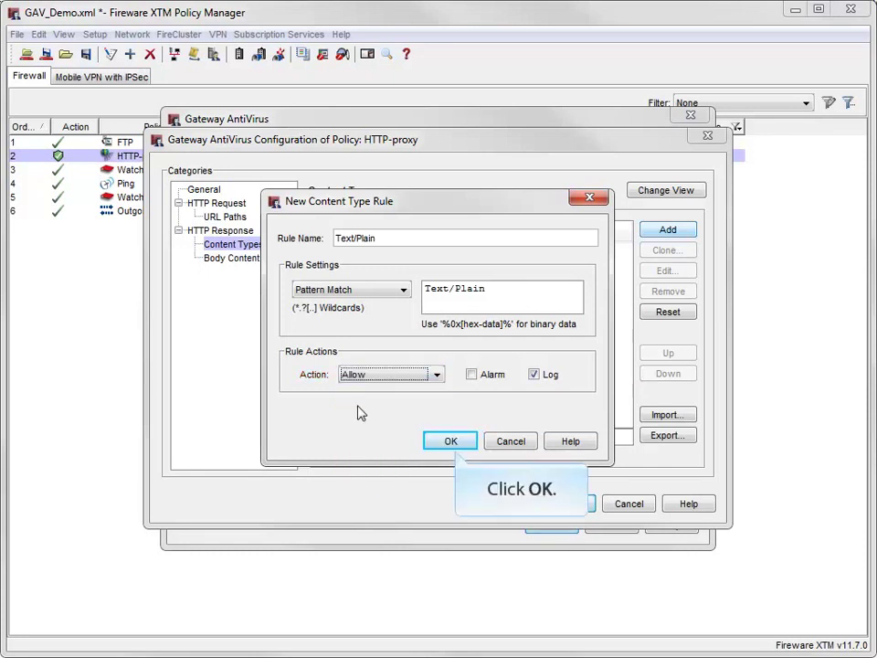
left_click(448, 442)
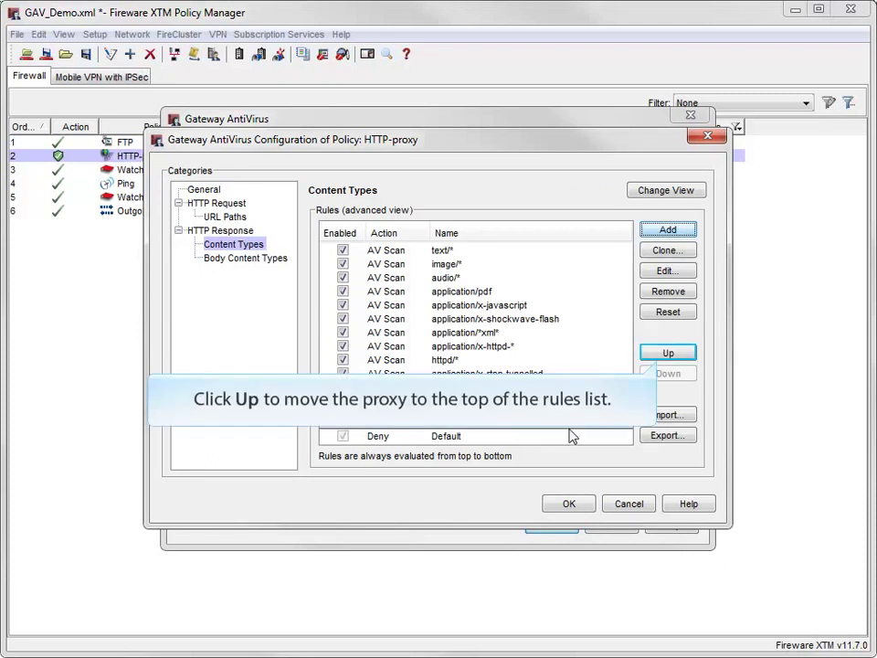
Move the Text/Plain Allow rule to the top of the content type rules, above all AV Scan rules.
left_click(662, 354)
left_click(666, 354)
left_click(666, 354)
left_click(666, 353)
left_click(666, 354)
left_click(666, 354)
left_click(664, 354)
left_click(663, 353)
left_click(664, 354)
left_click(664, 354)
left_click(663, 354)
left_click(663, 354)
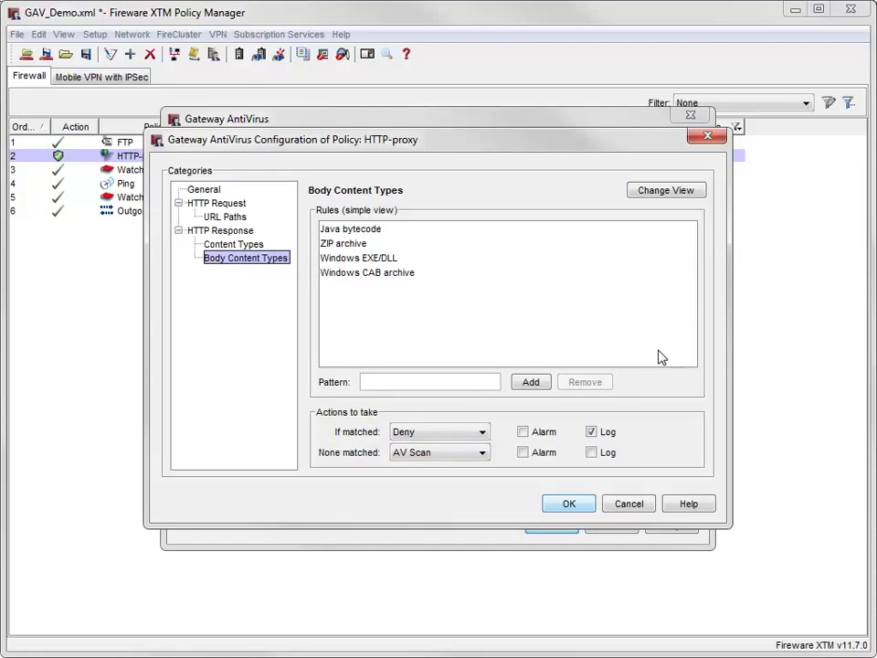
Set the Body Content Types None matched action to Allow and save HTTP-proxy's antivirus configuration.
left_click(422, 457)
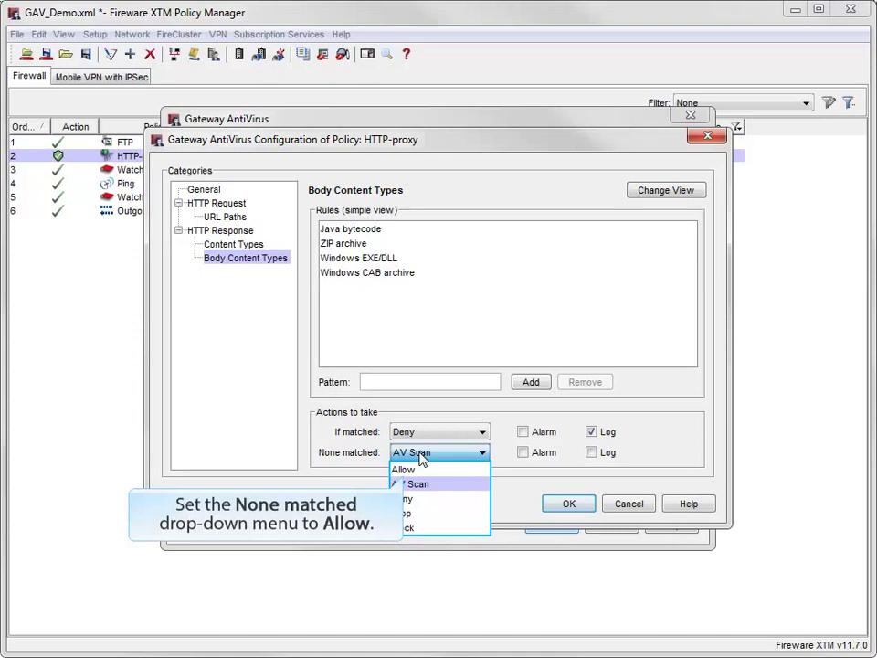
left_click(402, 470)
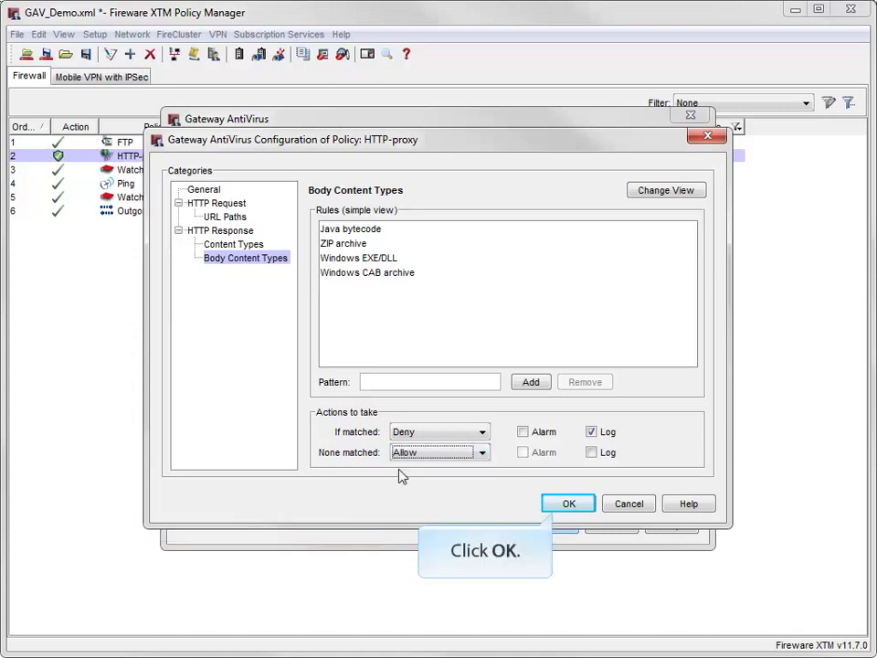
left_click(565, 505)
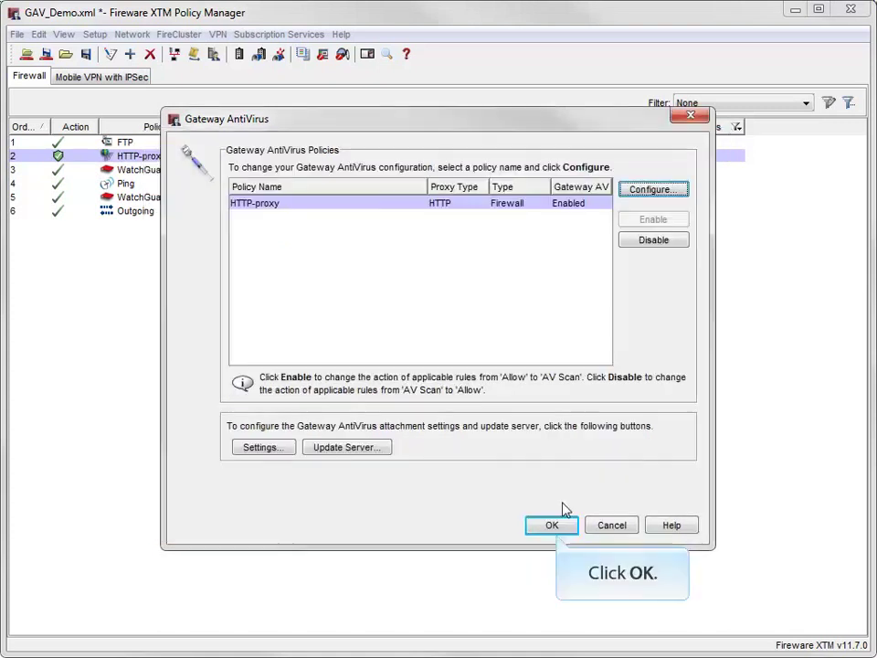
Confirm and close the Gateway AntiVirus dialog with OK.
left_click(551, 525)
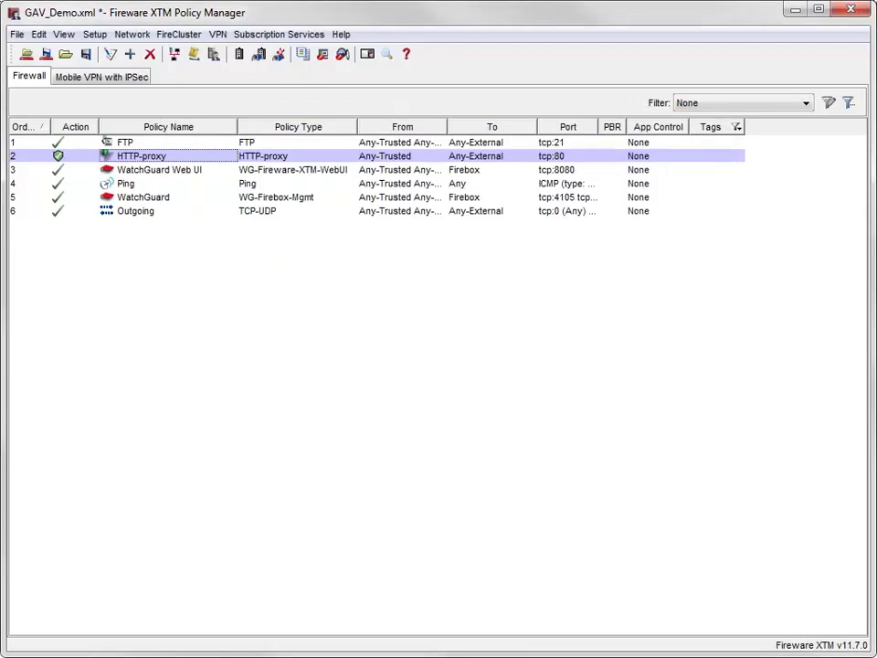